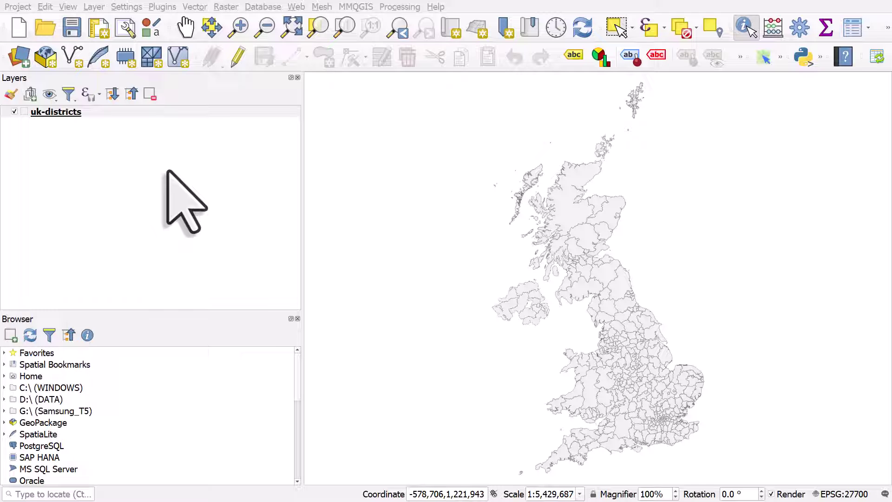
# Apply the filter "engregnm" = 'London' to the uk-districts layer.
pyautogui.click(91, 115)
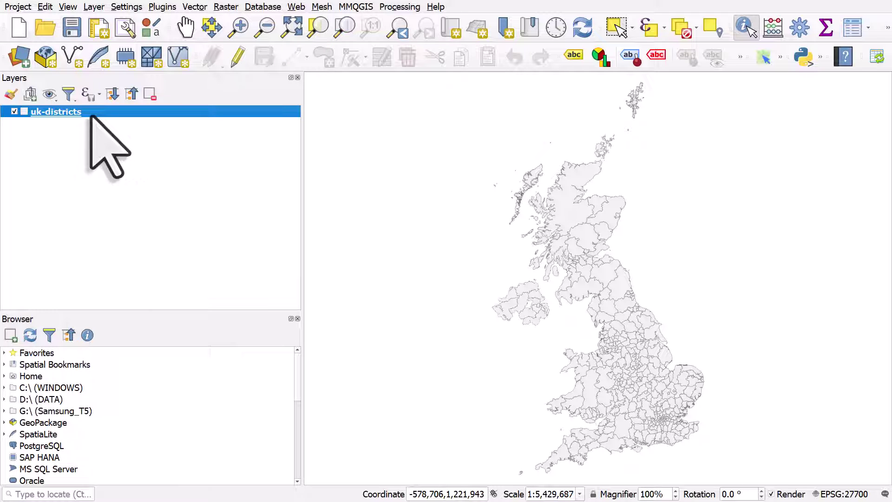
pyautogui.rightClick(91, 117)
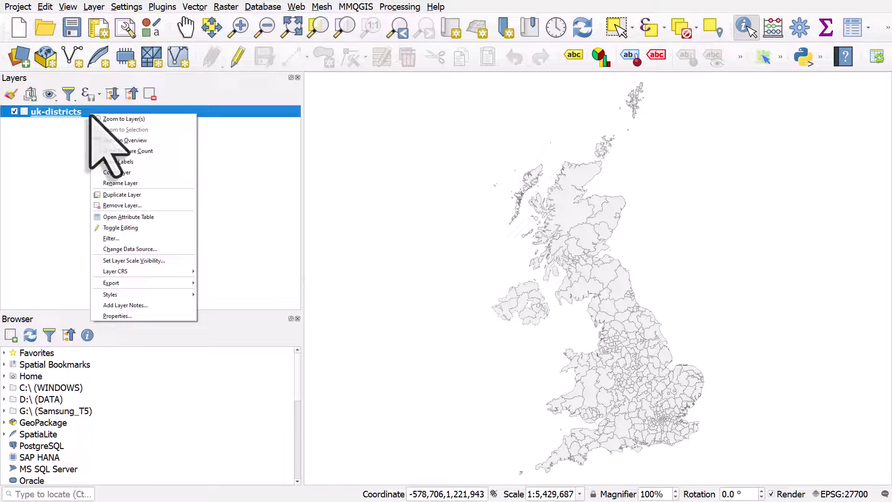
pyautogui.click(151, 238)
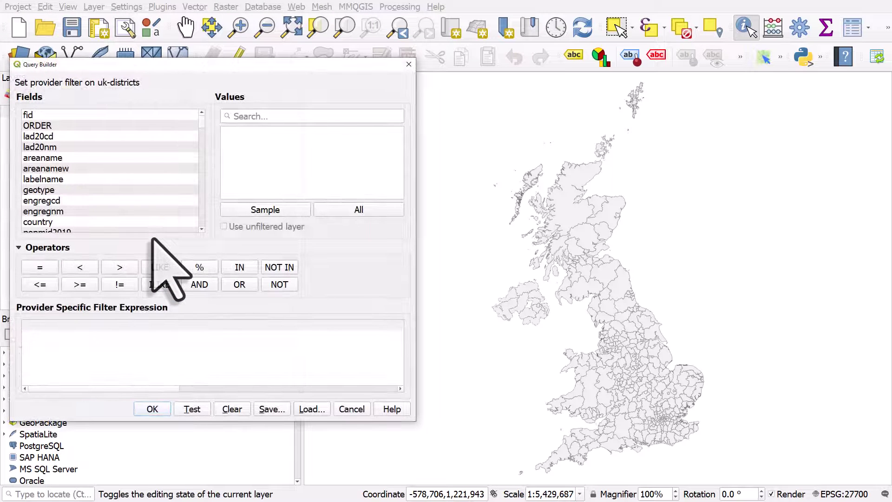
pyautogui.click(65, 202)
pyautogui.scroll(-1, 65, 205)
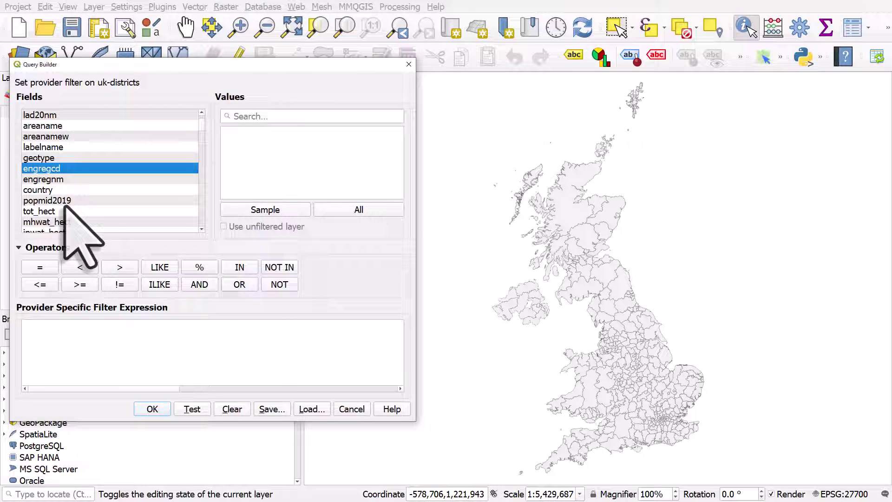
pyautogui.click(65, 179)
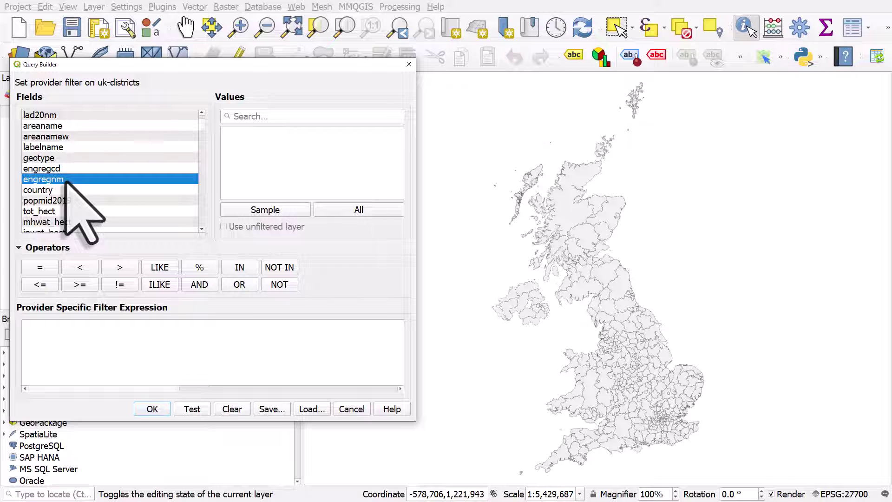
pyautogui.doubleClick(66, 180)
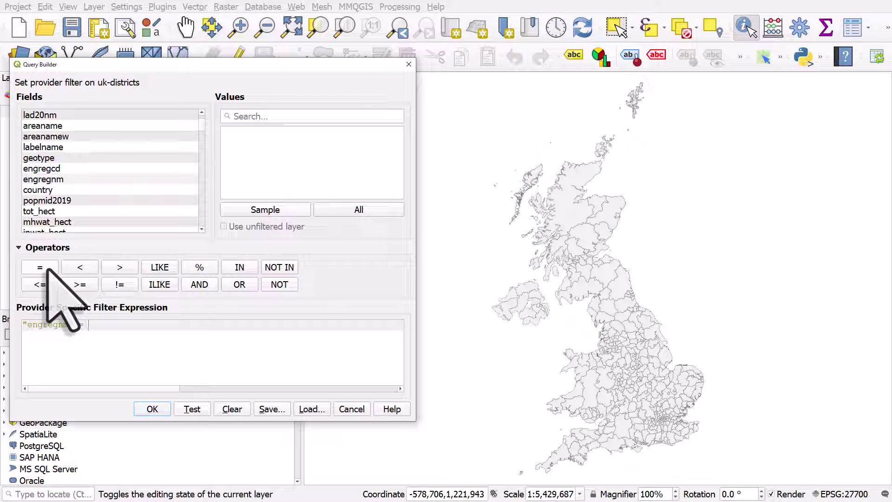
pyautogui.click(331, 212)
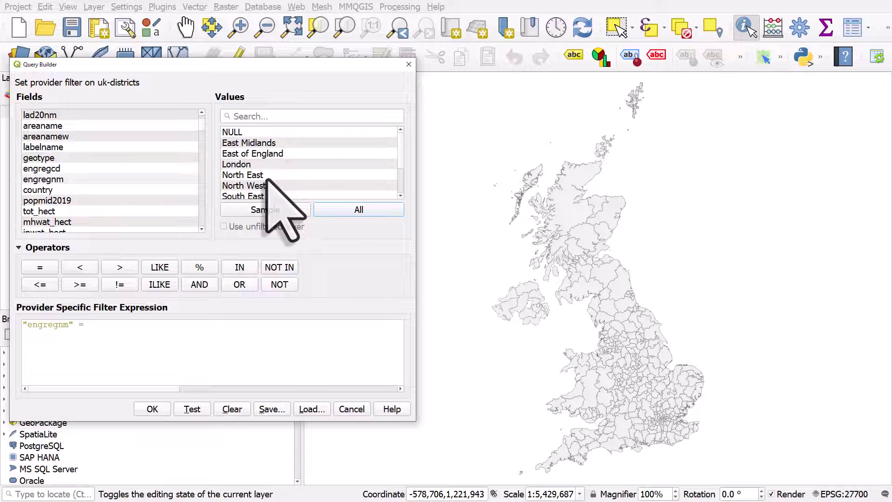
pyautogui.doubleClick(235, 164)
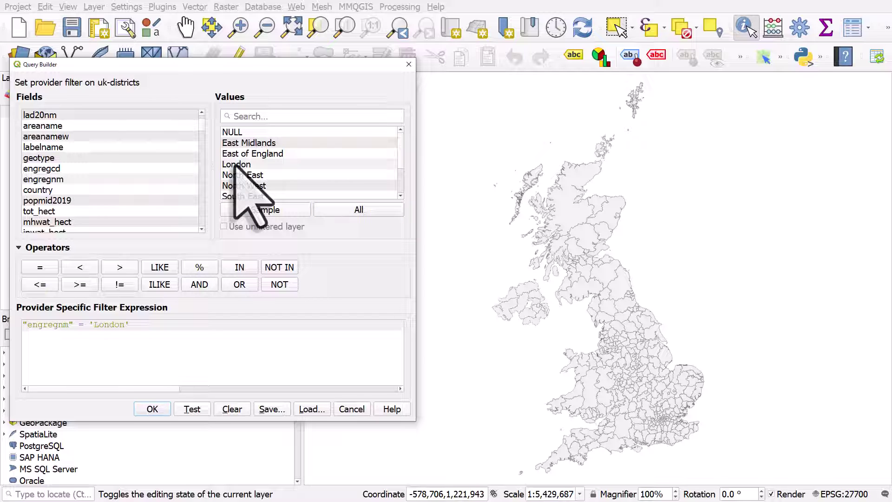
pyautogui.click(152, 409)
# Zoom the map in on the London districts and select the uk-districts layer.
pyautogui.click(240, 26)
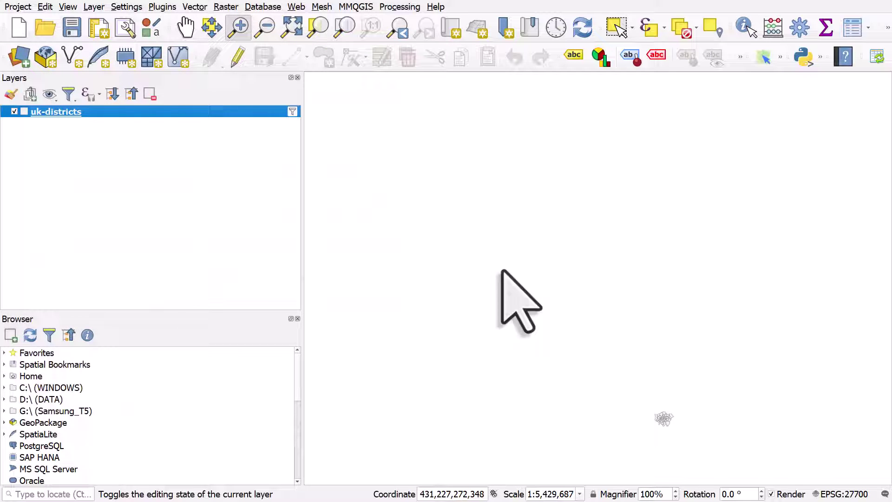
pyautogui.moveTo(638, 395); pyautogui.dragTo(683, 432)
pyautogui.moveTo(496, 219); pyautogui.dragTo(744, 393)
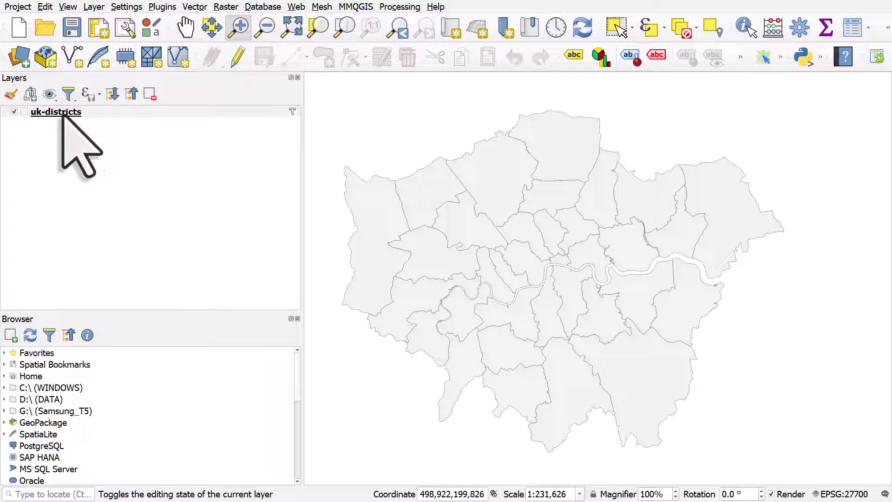
pyautogui.moveTo(59, 115)
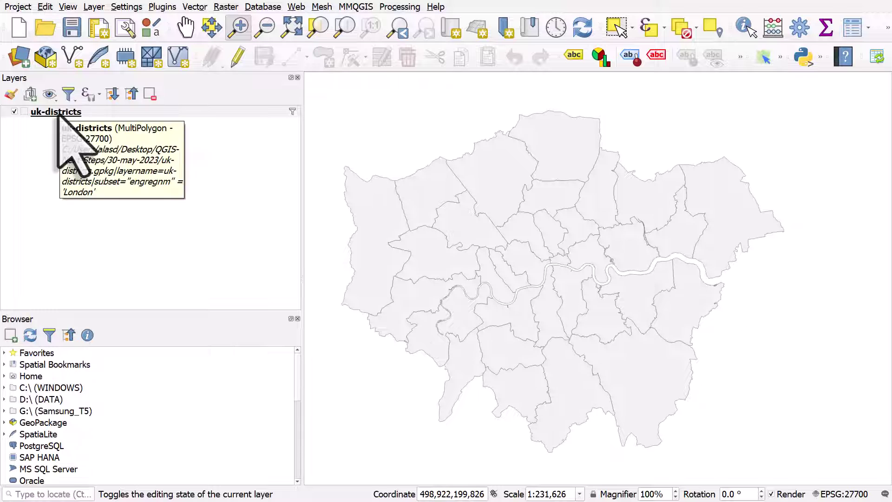
pyautogui.click(59, 115)
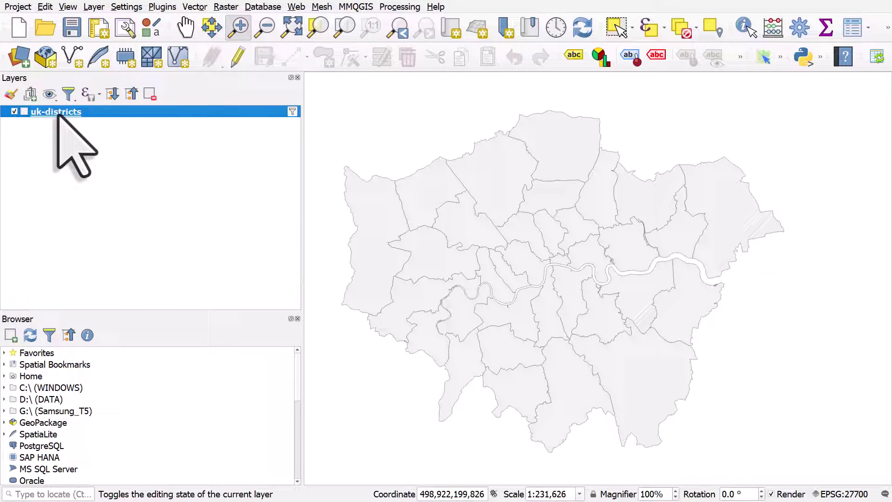
# Give uk-districts Single Labels from labelname with default black text, and apply.
pyautogui.doubleClick(59, 115)
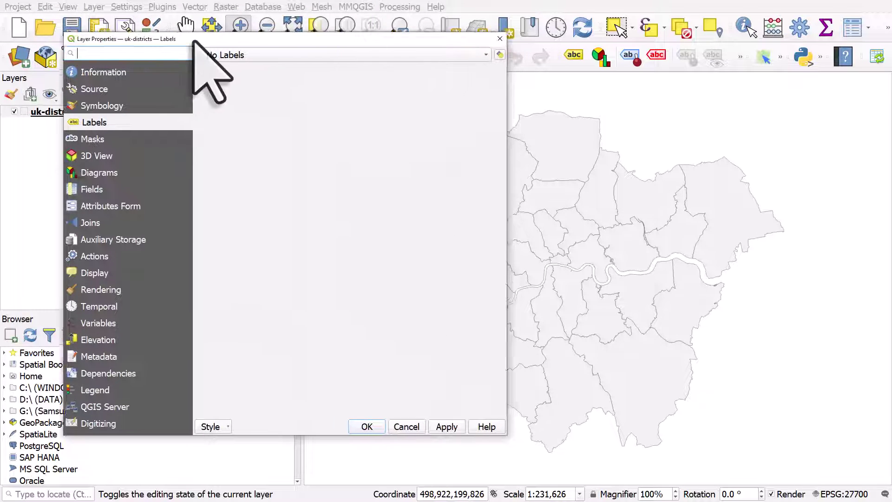
pyautogui.moveTo(193, 40); pyautogui.dragTo(144, 28)
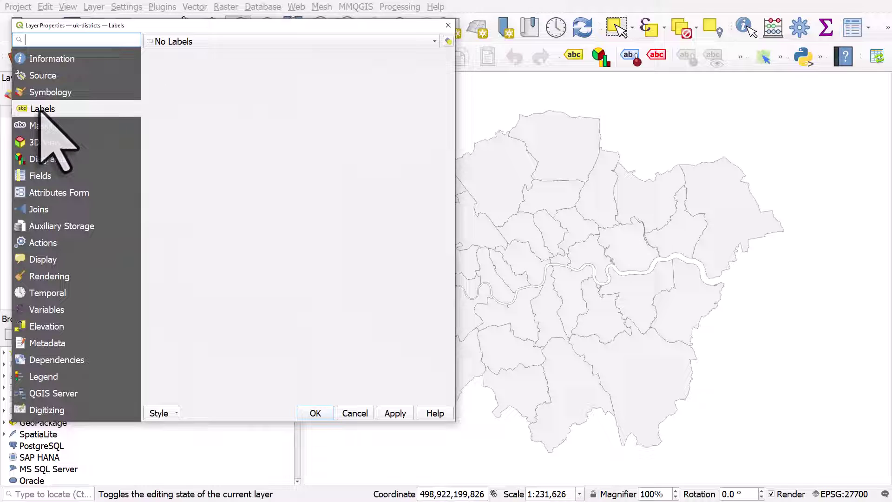
pyautogui.click(165, 42)
pyautogui.click(199, 56)
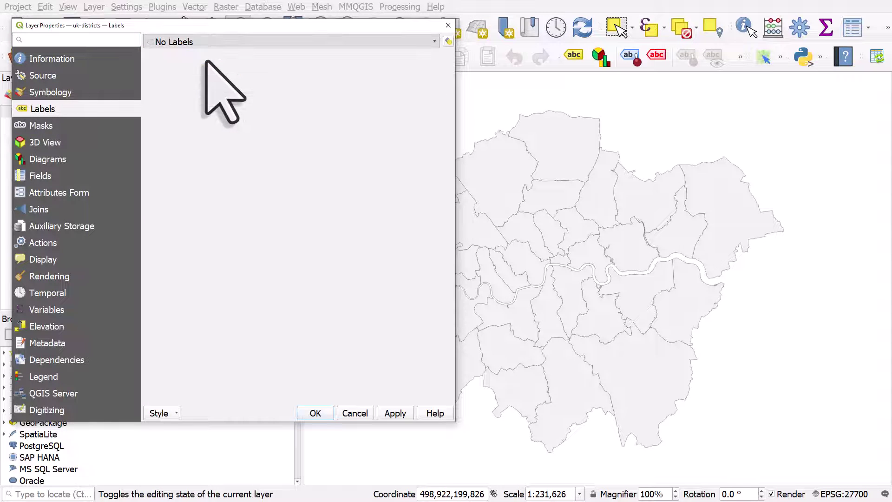
pyautogui.click(396, 414)
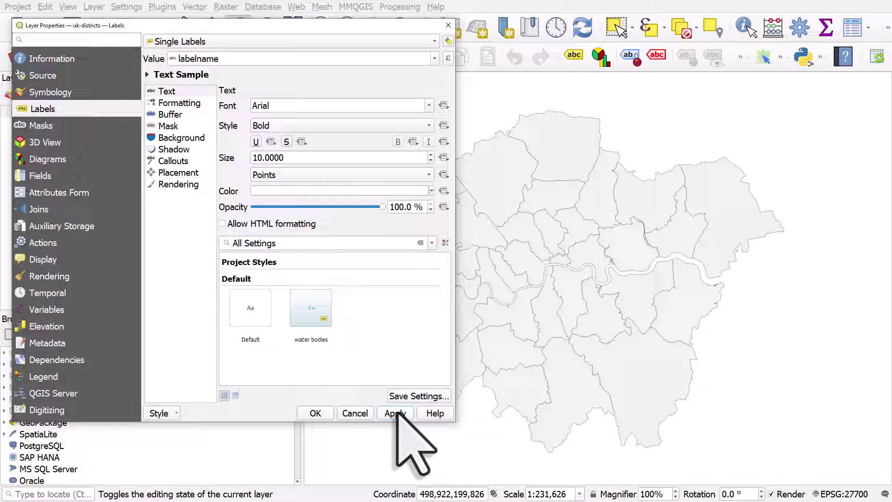
pyautogui.click(431, 191)
pyautogui.click(313, 205)
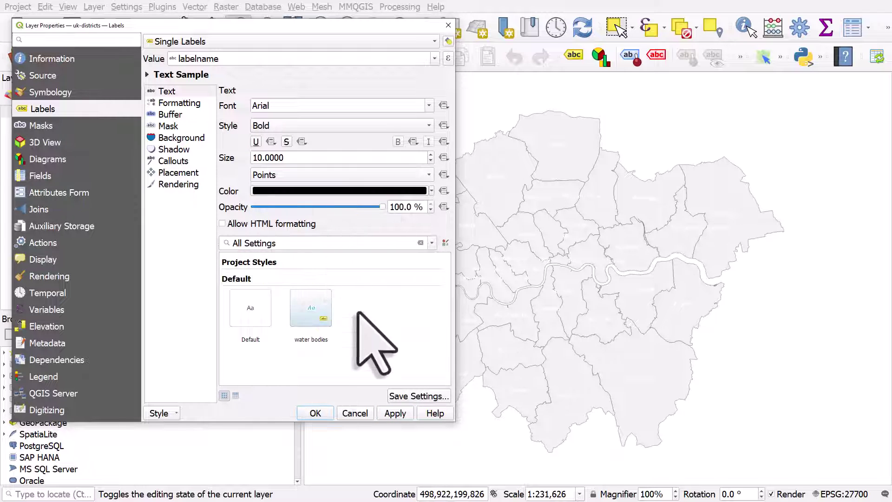
pyautogui.click(396, 413)
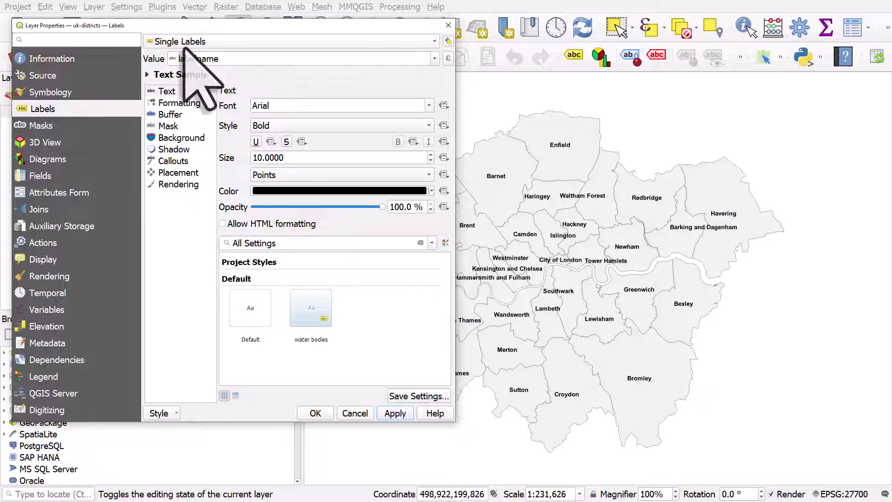
# Switch labelling to Rule-based, delete the existing unfiltered rule and add a new rule.
pyautogui.click(197, 42)
pyautogui.click(261, 56)
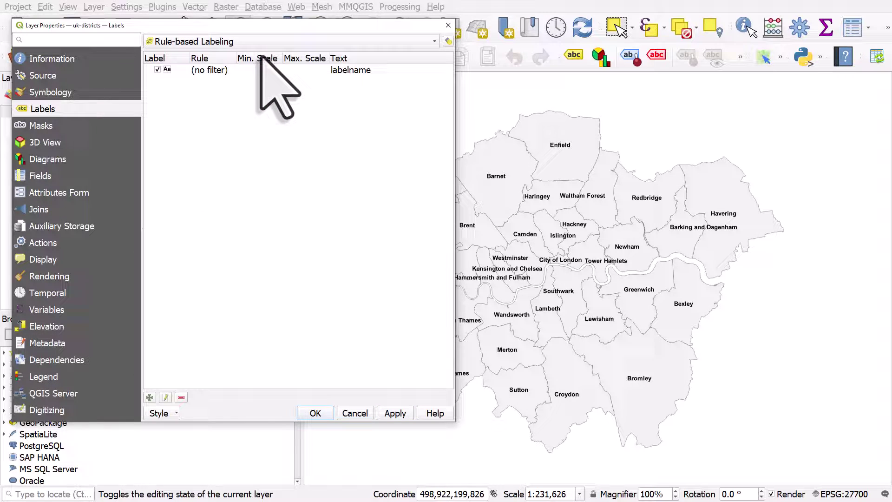
pyautogui.click(207, 71)
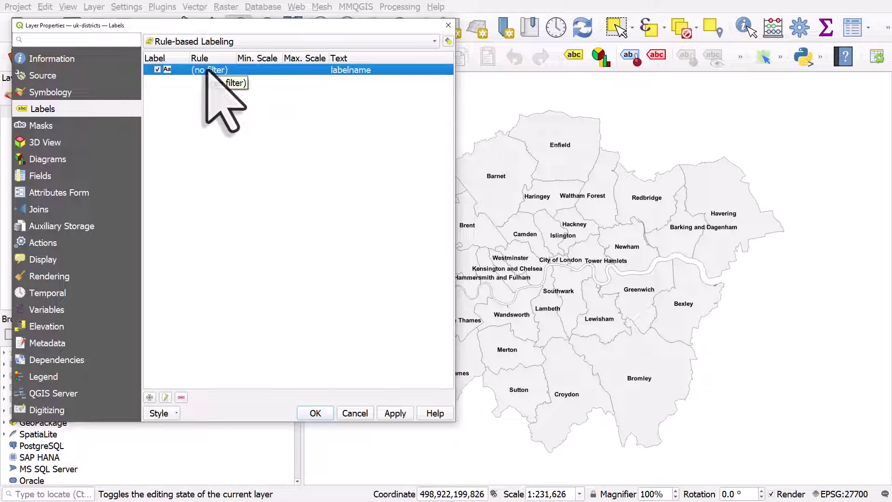
pyautogui.click(181, 398)
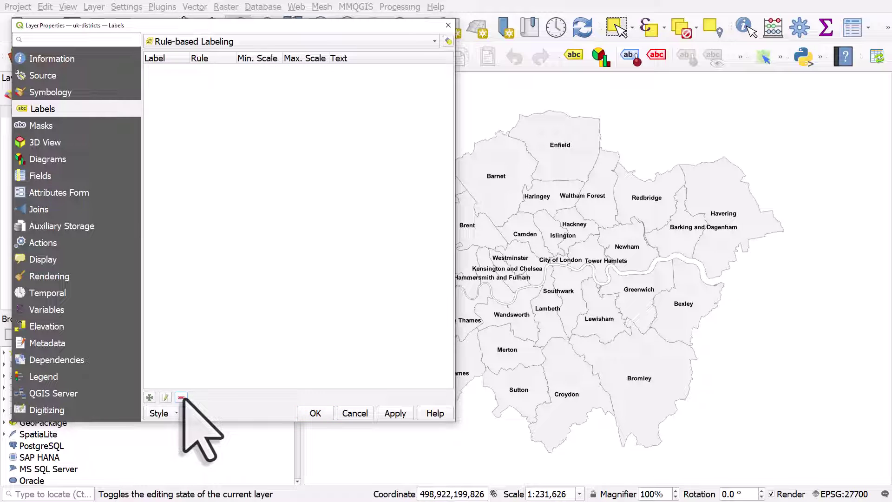
pyautogui.click(149, 398)
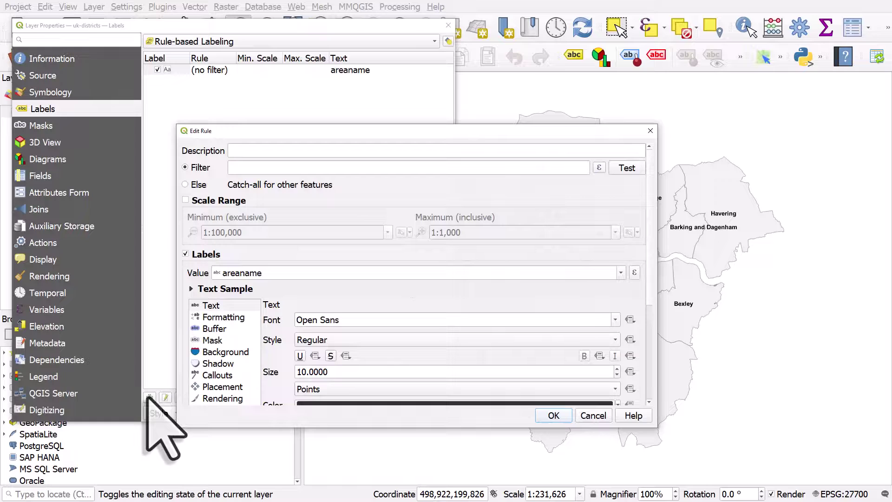
pyautogui.moveTo(405, 131); pyautogui.dragTo(296, 87)
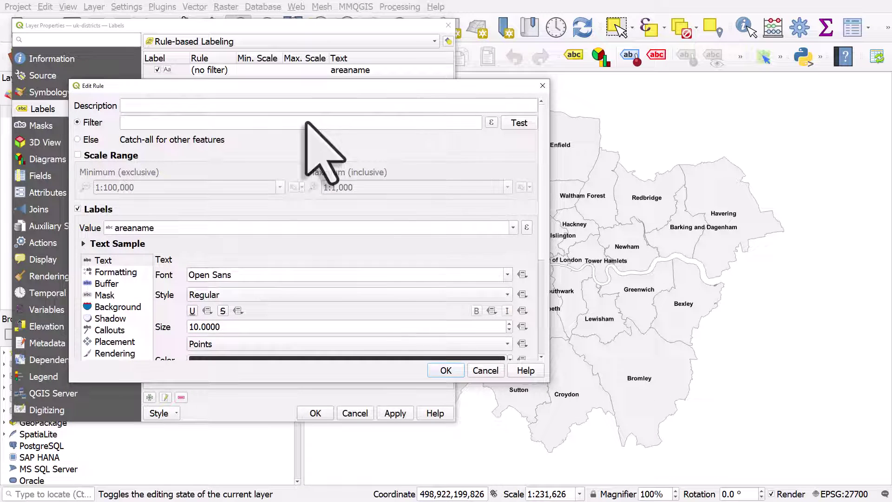
# Build the rule filter "popmid2019" > 250000 in the Expression String Builder.
pyautogui.click(491, 123)
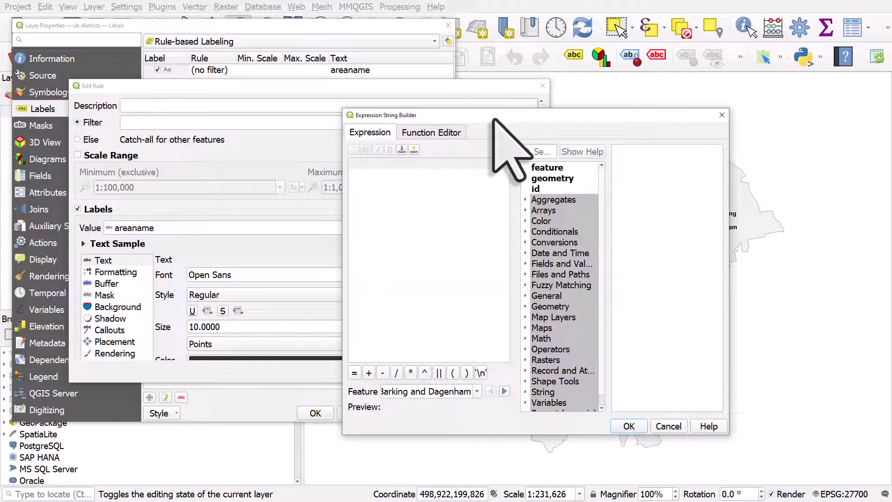
pyautogui.moveTo(498, 116); pyautogui.dragTo(318, 110)
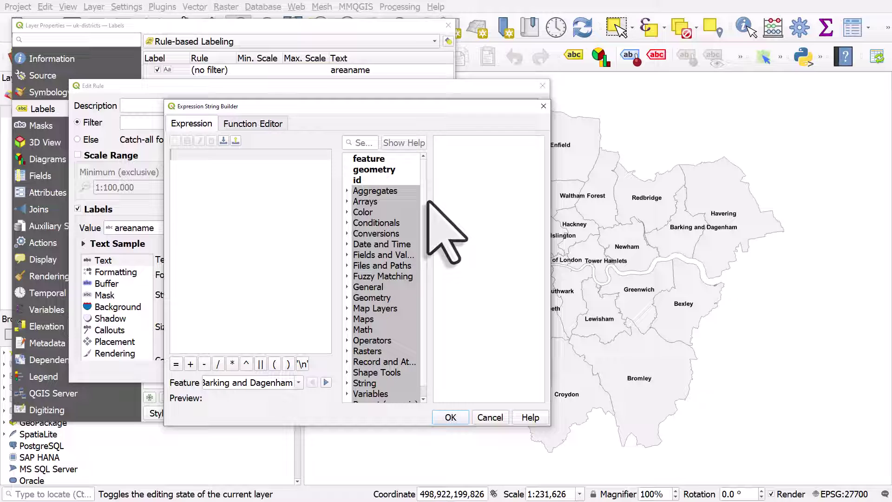
pyautogui.click(370, 265)
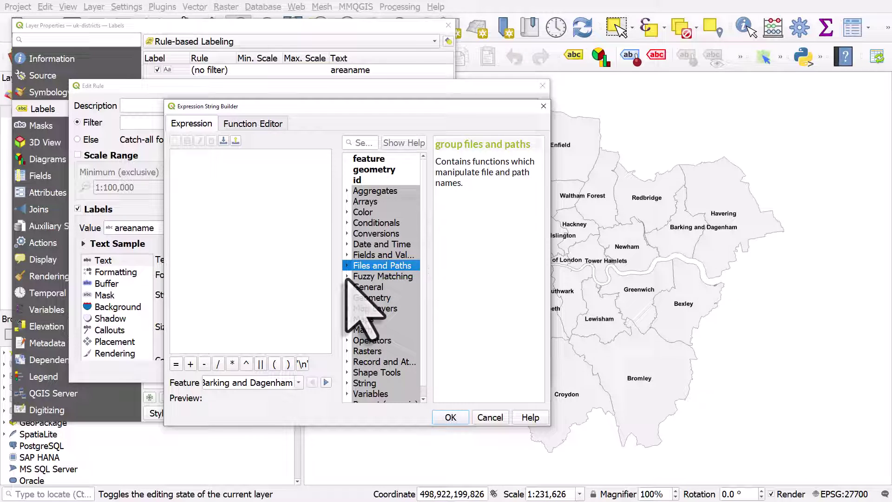
pyautogui.click(360, 254)
pyautogui.click(347, 255)
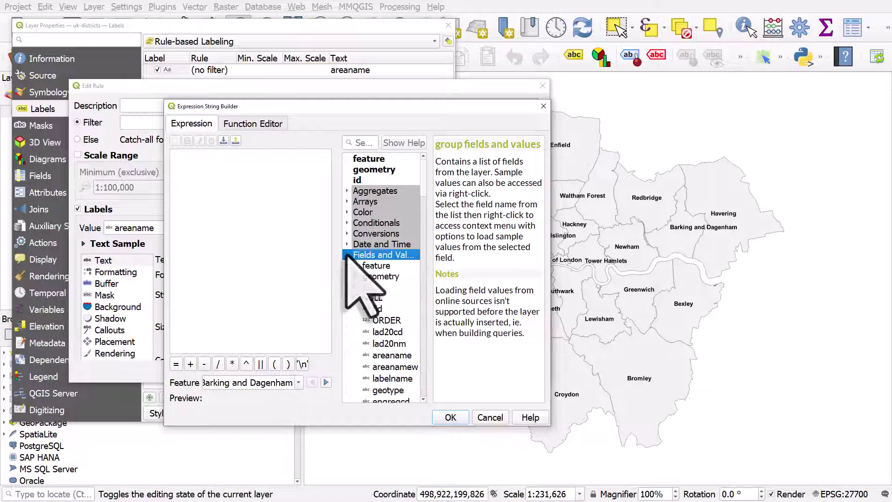
pyautogui.scroll(-2, 395, 344)
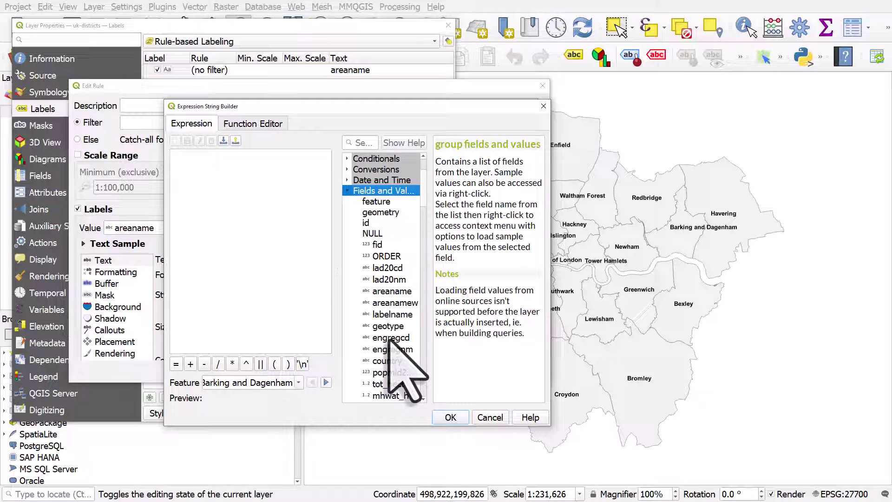
pyautogui.scroll(-2, 392, 340)
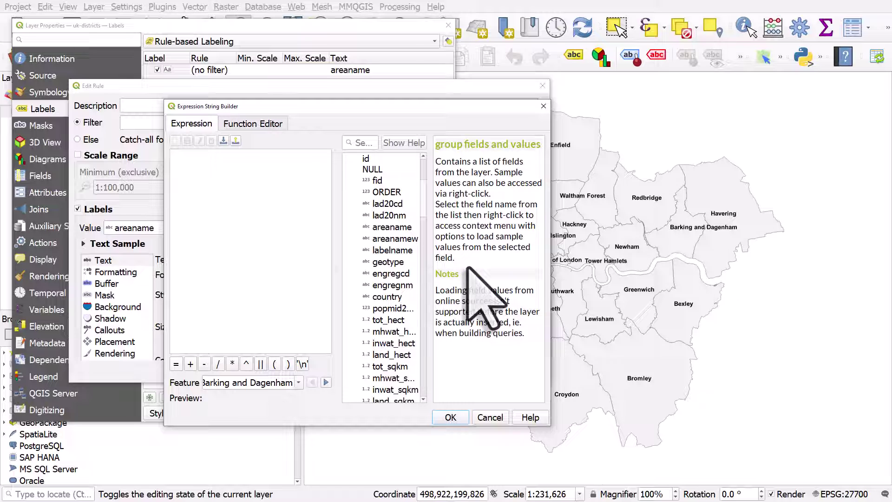
pyautogui.click(390, 308)
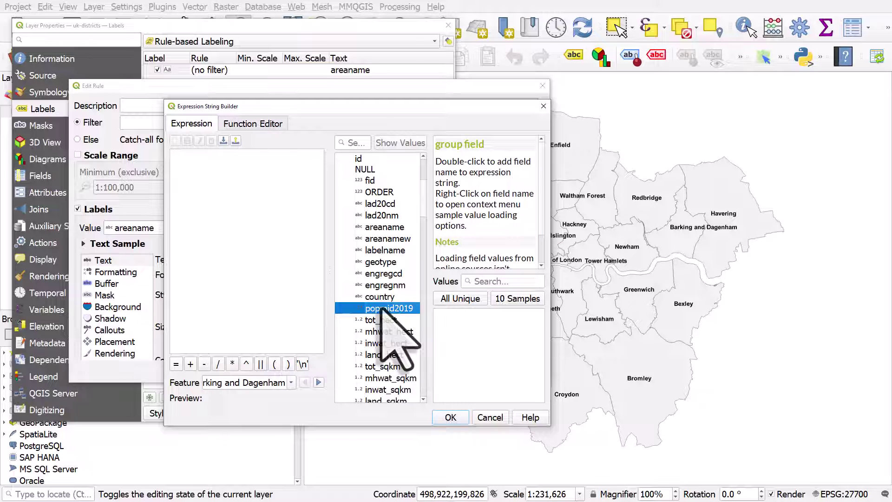
pyautogui.doubleClick(382, 310)
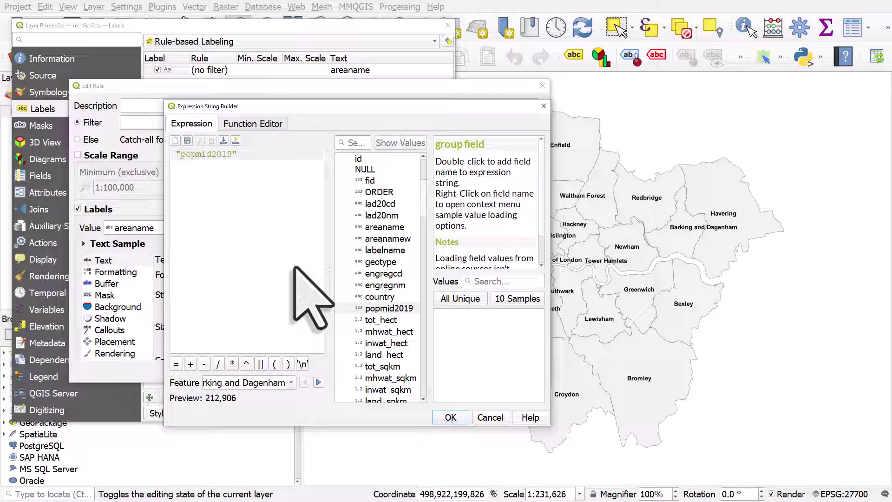
pyautogui.write('>')
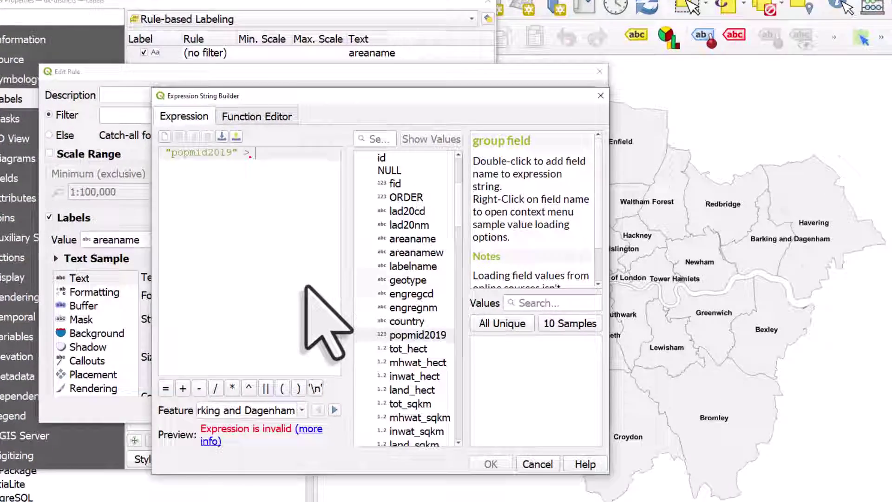
pyautogui.write(' 250000')
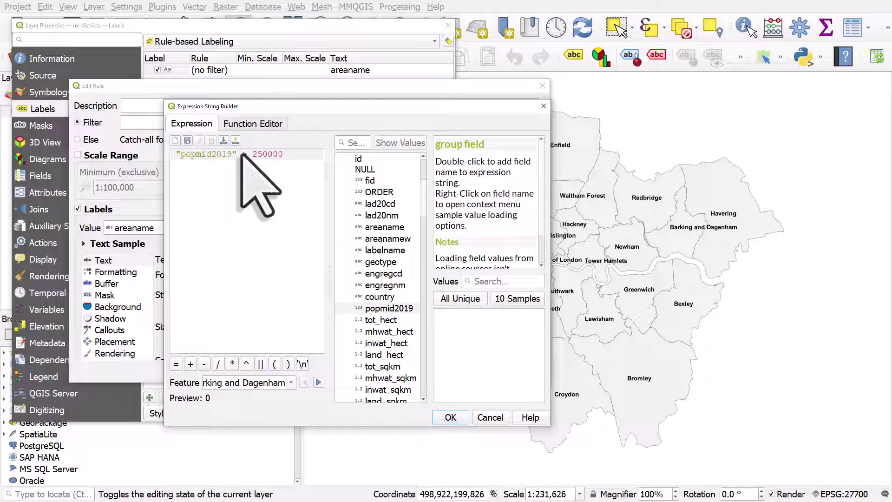
# Accept the population filter, take label text from labelname, confirm the rule and apply.
pyautogui.click(448, 418)
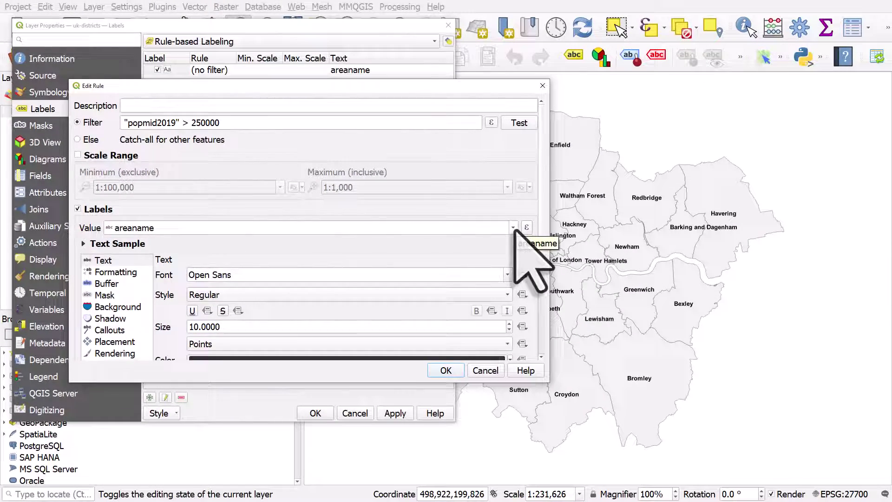
pyautogui.click(515, 228)
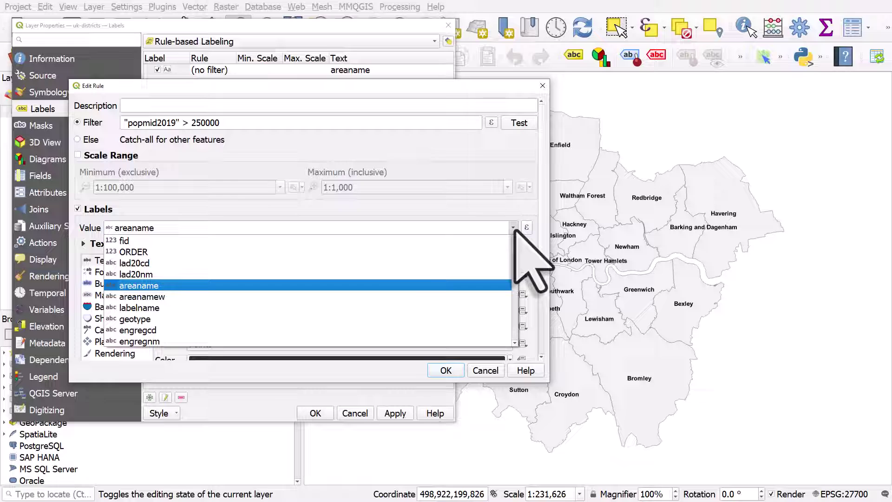
pyautogui.click(222, 308)
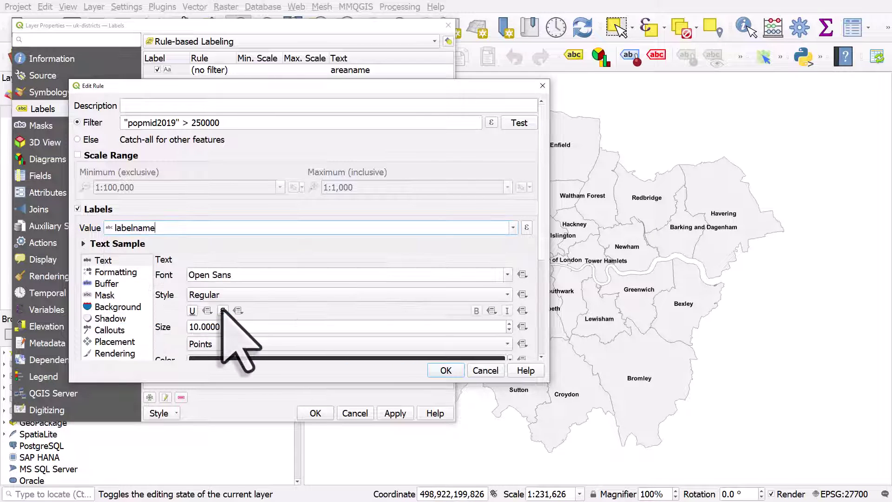
pyautogui.click(444, 371)
pyautogui.click(402, 413)
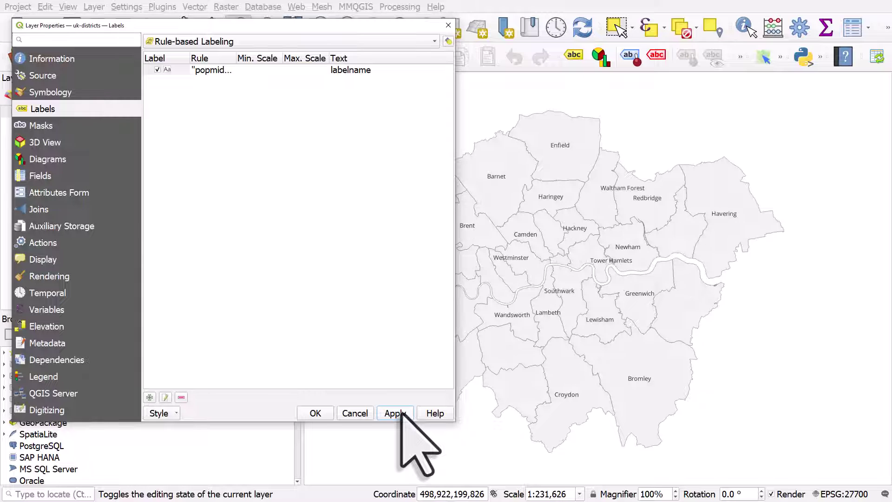
pyautogui.moveTo(406, 28); pyautogui.dragTo(338, 45)
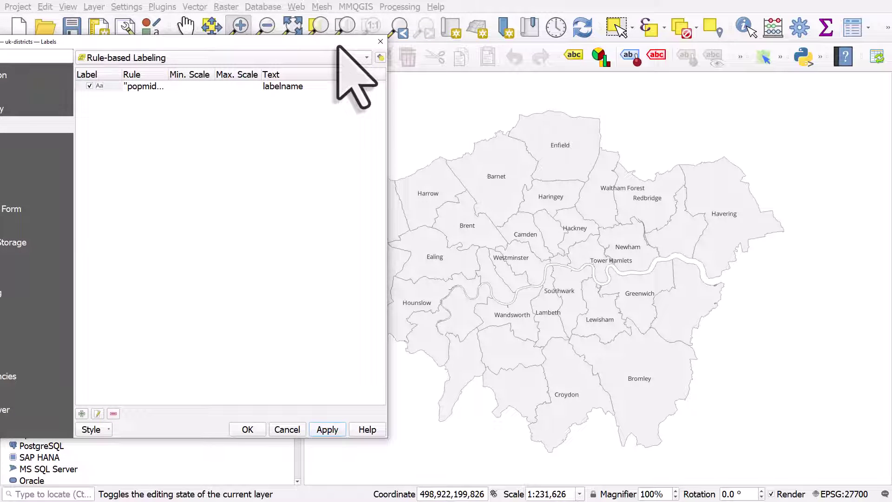
# Change the rule's filter threshold from 250000 to 300000 and apply it.
pyautogui.click(153, 87)
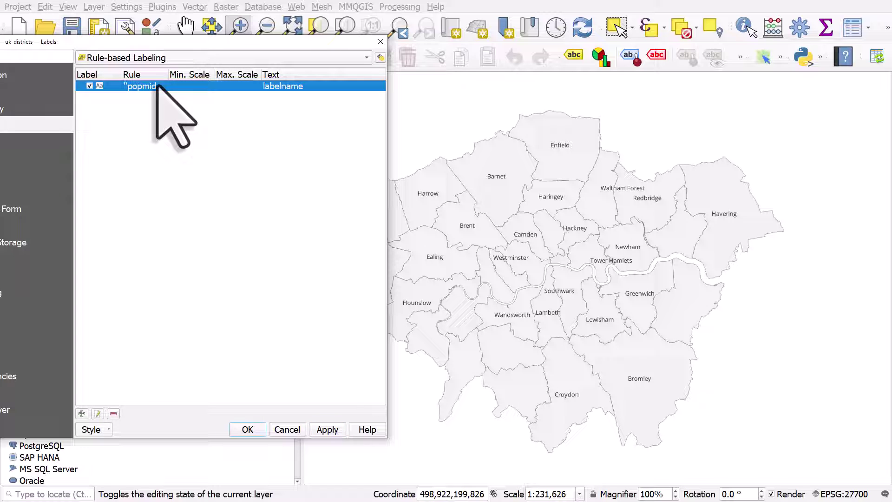
pyautogui.moveTo(169, 75); pyautogui.dragTo(227, 75)
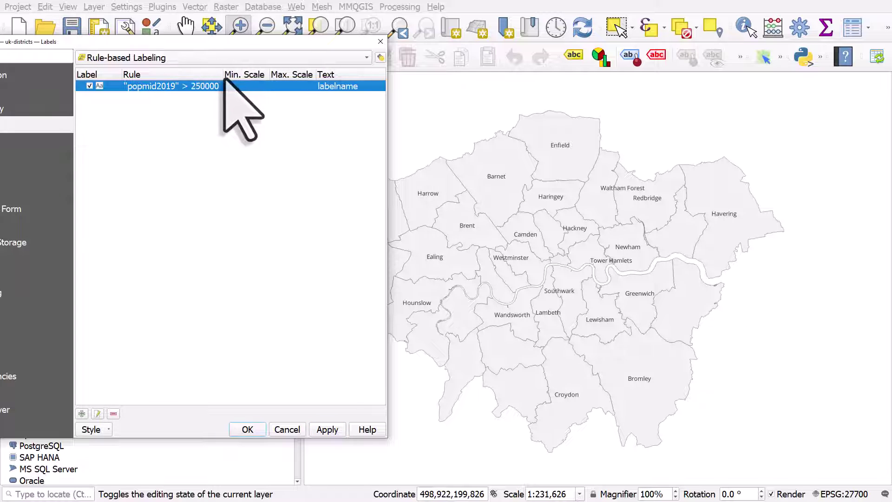
pyautogui.doubleClick(183, 87)
pyautogui.moveTo(198, 123); pyautogui.dragTo(190, 123)
pyautogui.write('300000')
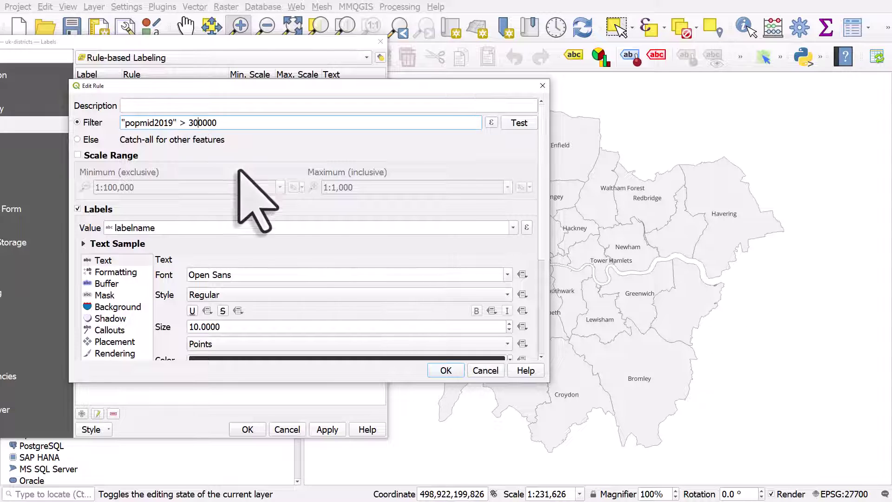
pyautogui.click(447, 371)
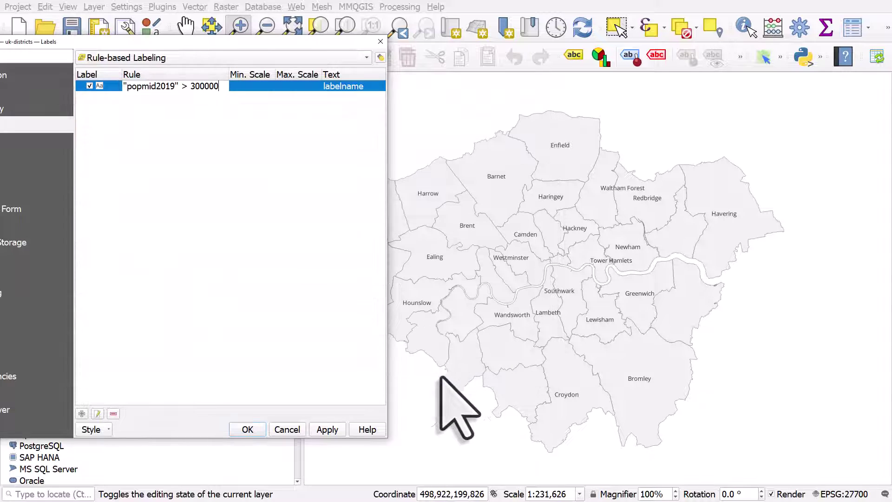
pyautogui.click(327, 430)
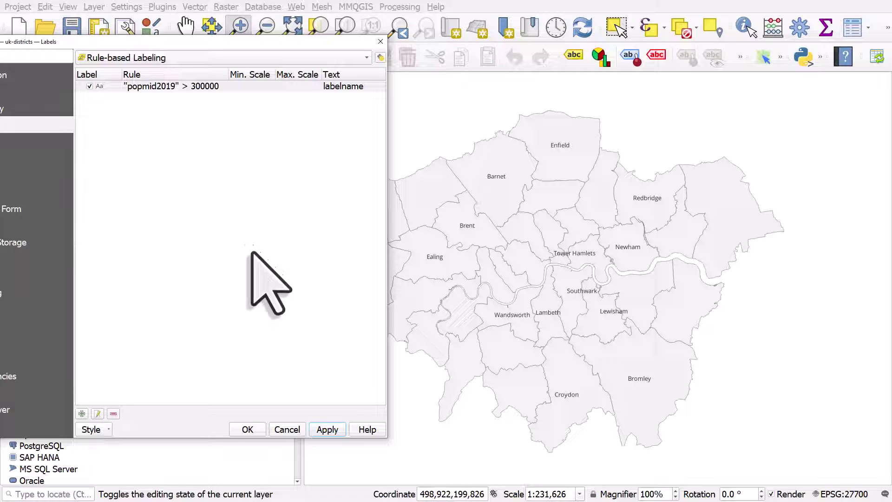
# Reopen the label rule's filter expression and delete the old population condition.
pyautogui.doubleClick(158, 87)
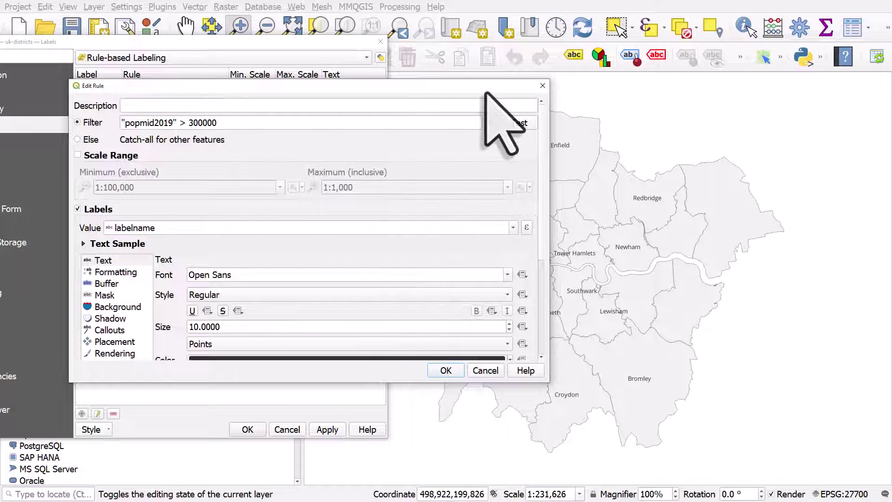
pyautogui.moveTo(486, 86); pyautogui.dragTo(442, 87)
pyautogui.click(449, 123)
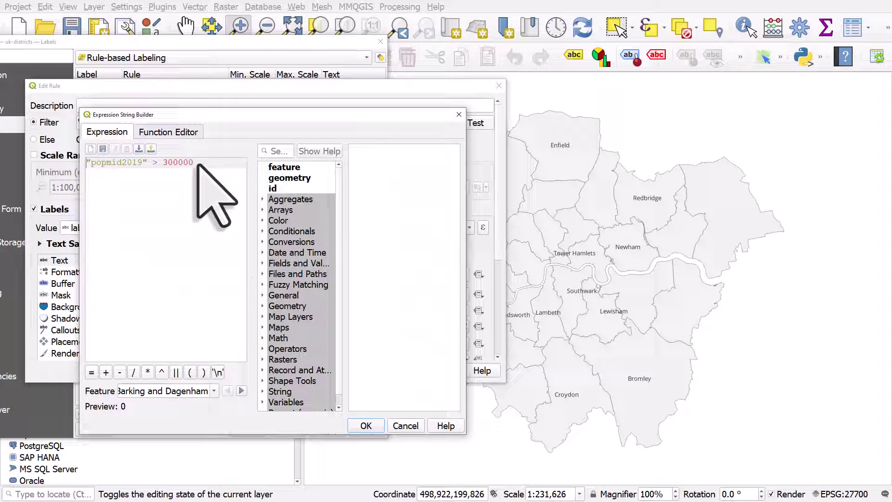
pyautogui.moveTo(198, 165); pyautogui.dragTo(85, 165)
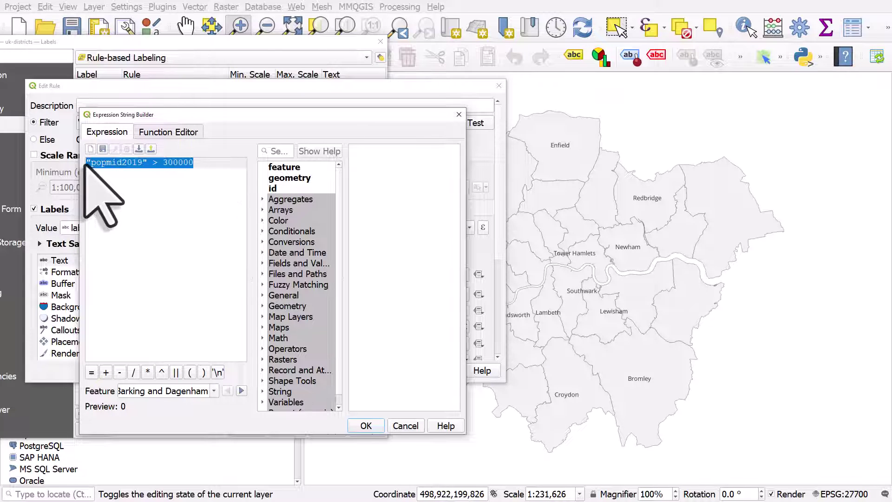
pyautogui.press('Delete')
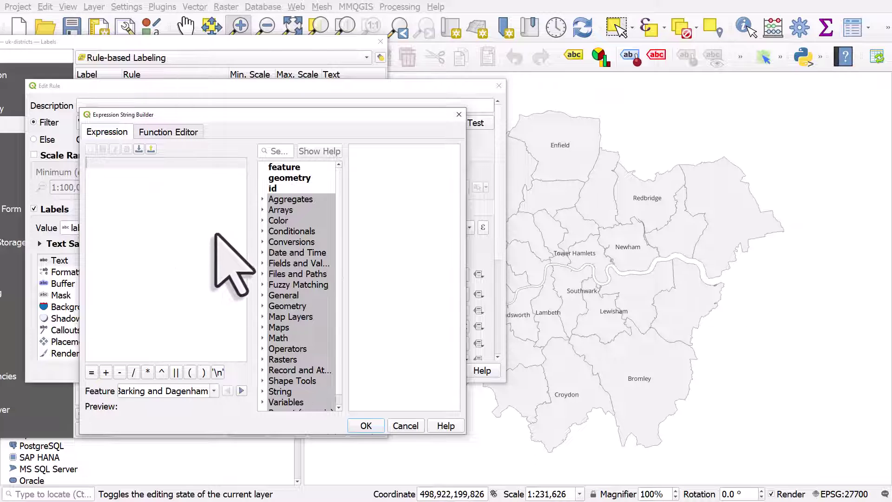
# Build the filter "areaname" = 'Camden' from the unique values and confirm the rule.
pyautogui.click(279, 263)
pyautogui.click(263, 263)
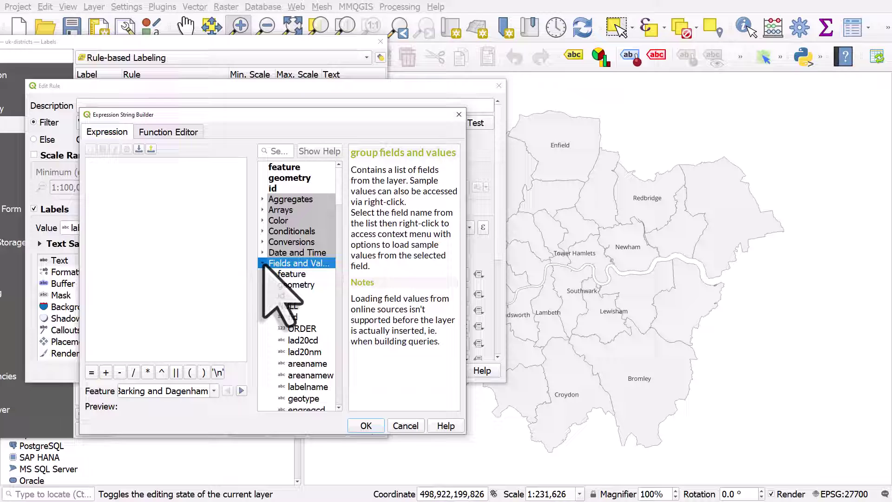
pyautogui.scroll(-1, 279, 279)
pyautogui.click(312, 332)
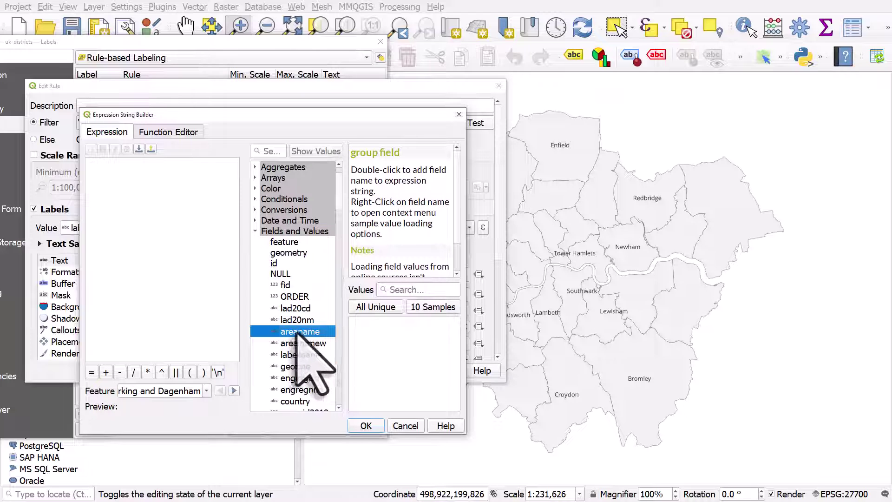
pyautogui.doubleClick(313, 332)
pyautogui.click(93, 371)
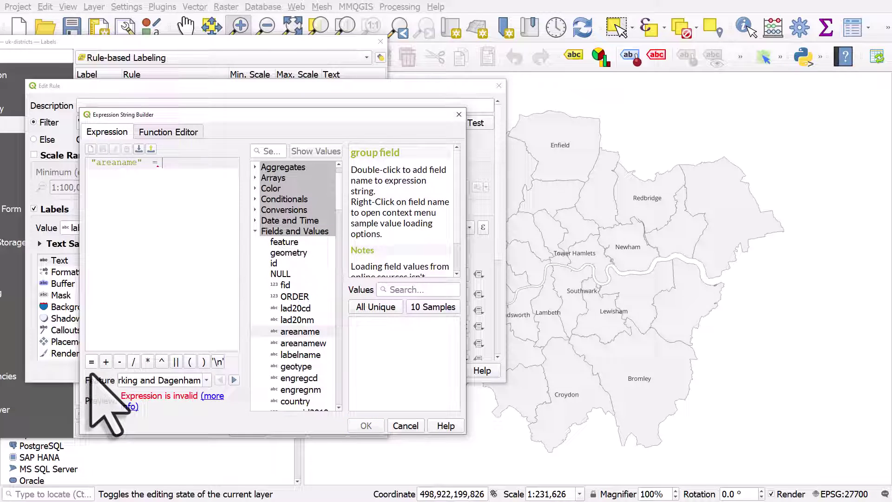
pyautogui.click(375, 307)
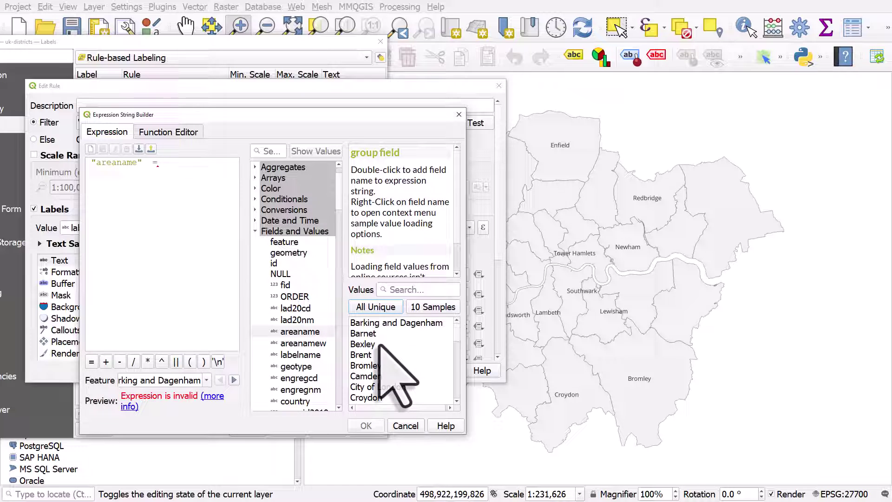
pyautogui.doubleClick(388, 376)
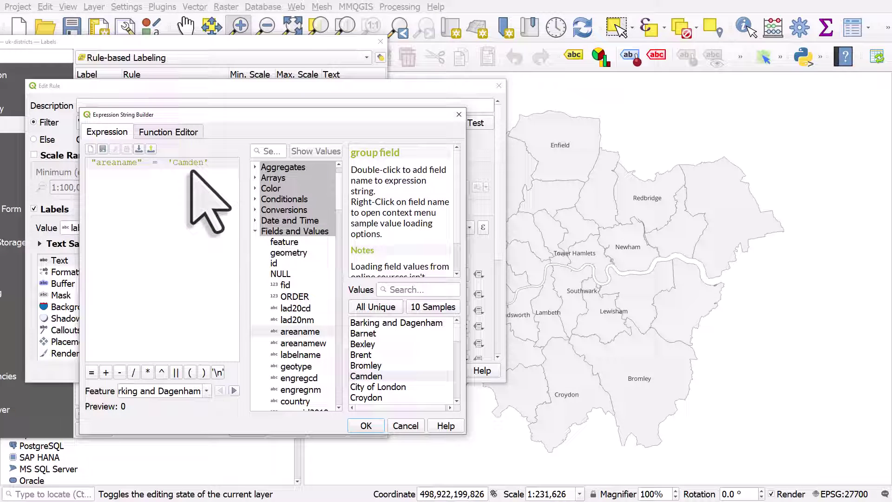
pyautogui.click(367, 424)
pyautogui.click(402, 371)
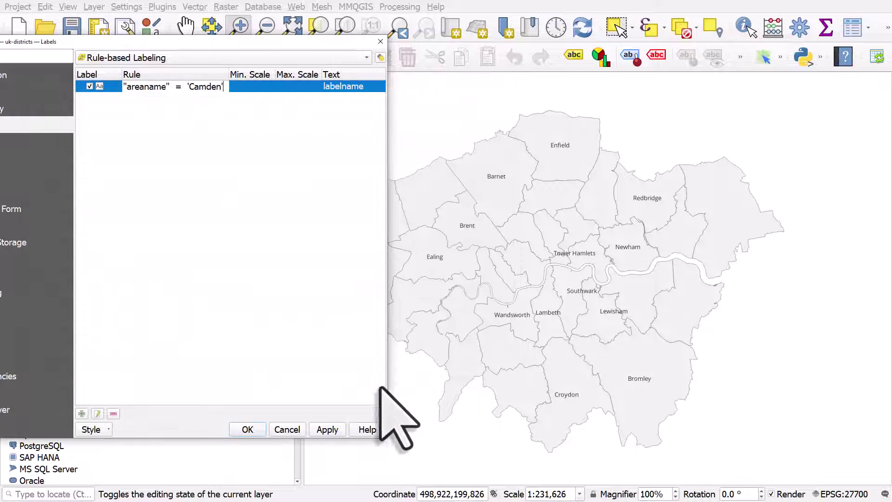
# Apply the Camden-only rule, then reopen its filter and replace = with IN (.
pyautogui.click(342, 426)
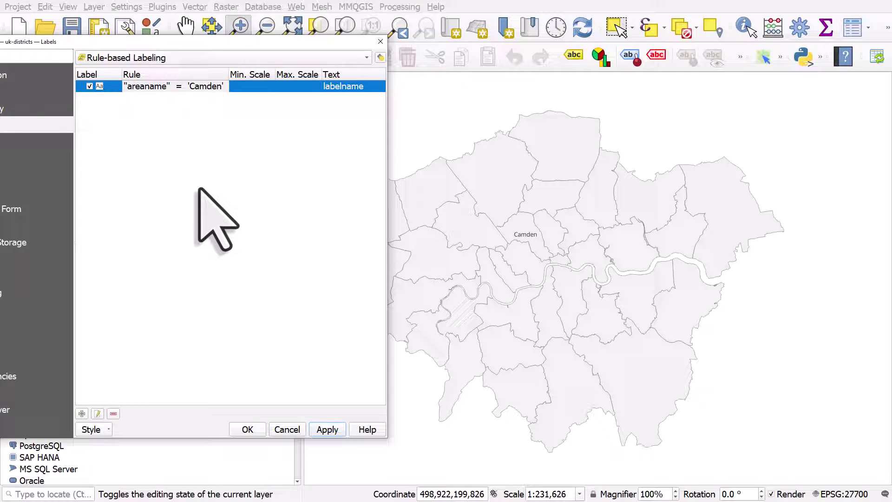
pyautogui.doubleClick(182, 87)
pyautogui.click(446, 124)
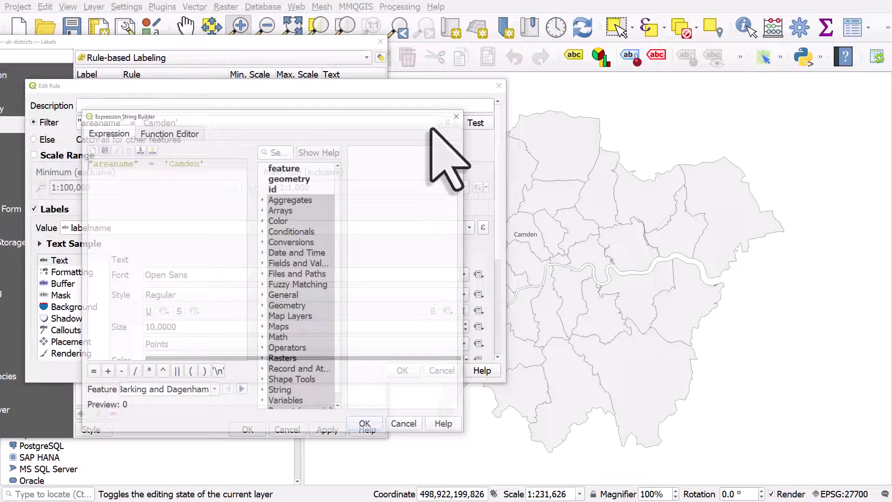
pyautogui.doubleClick(148, 163)
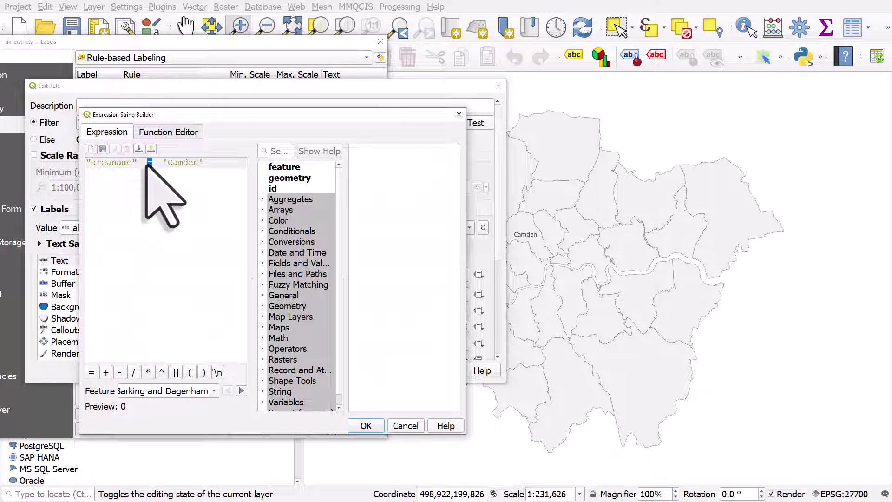
pyautogui.write('IN (')
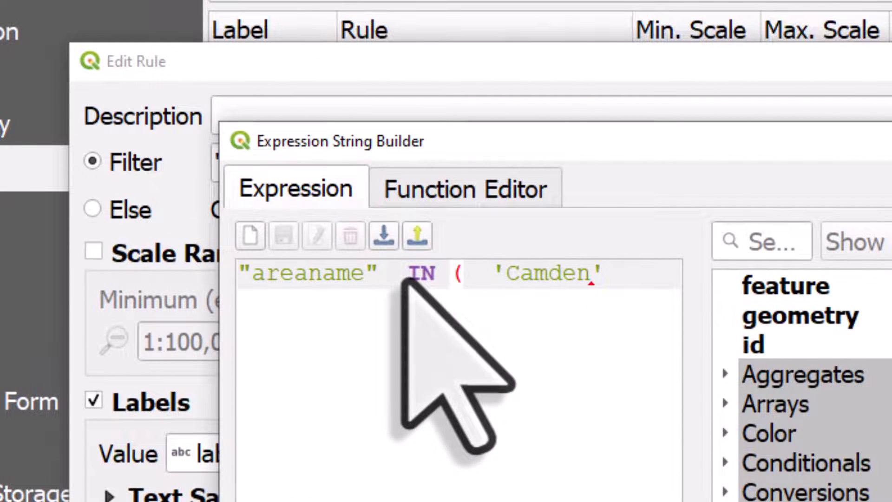
# Complete the filter as "areaname" IN ('Camden','Croydon','Bexley','Hounslow').
pyautogui.click(600, 275)
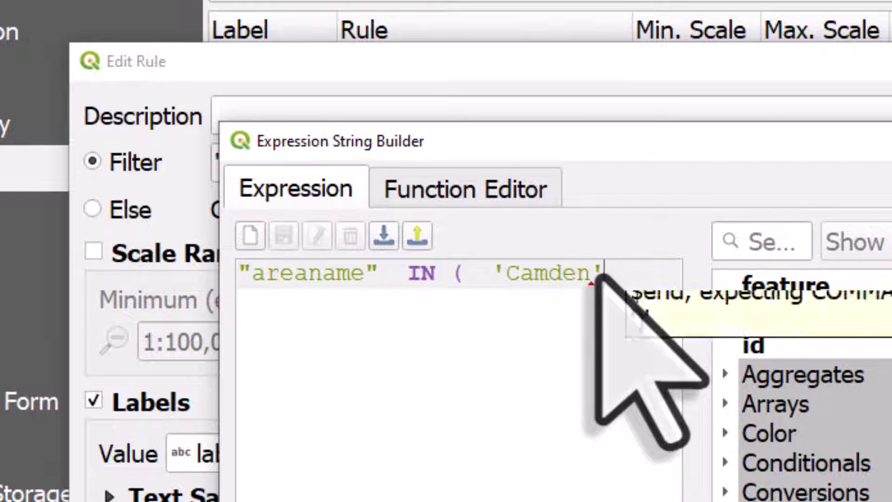
pyautogui.write(',')
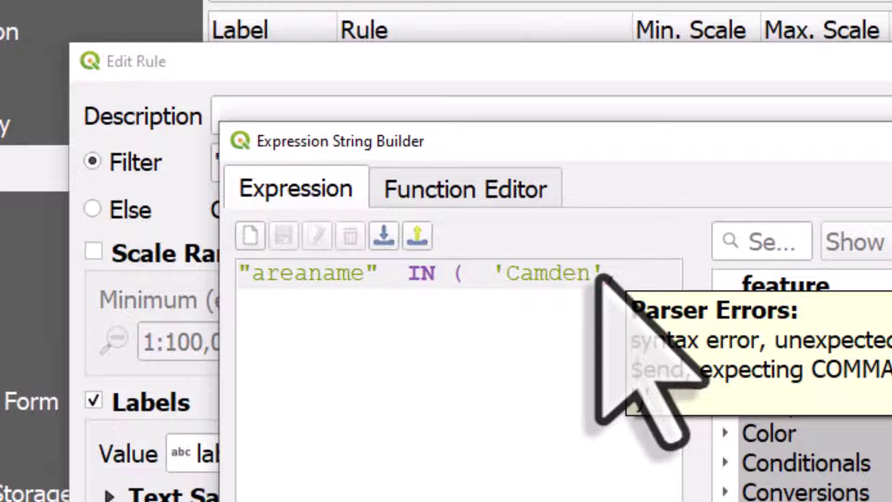
pyautogui.write(" 'T")
pyautogui.press('BackSpace')
pyautogui.write("Croydon'")
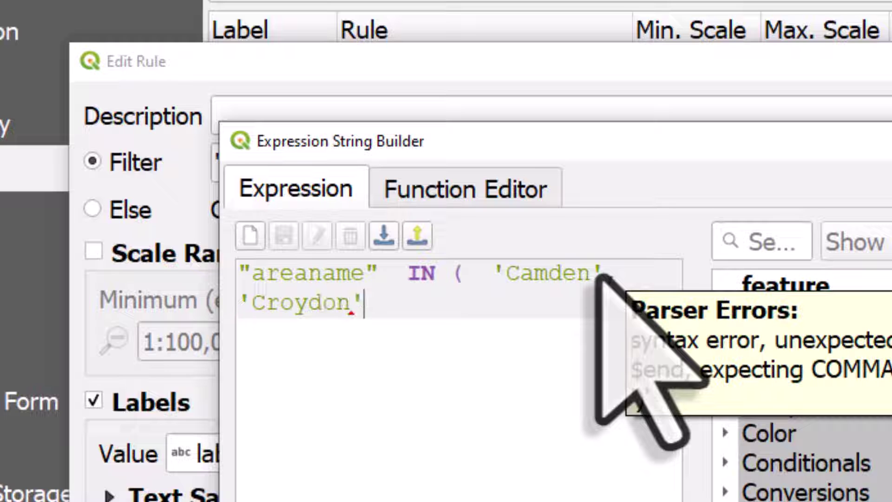
pyautogui.write(",'B")
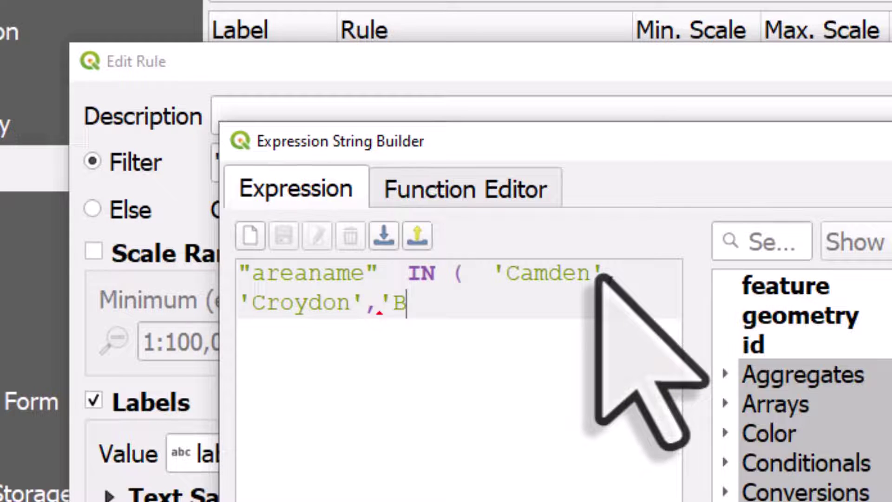
pyautogui.write("exley','")
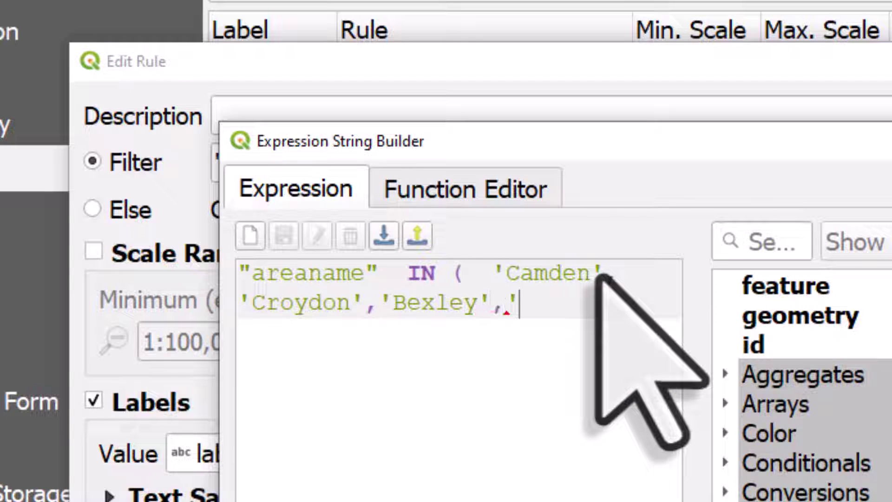
pyautogui.write("Hounslow')")
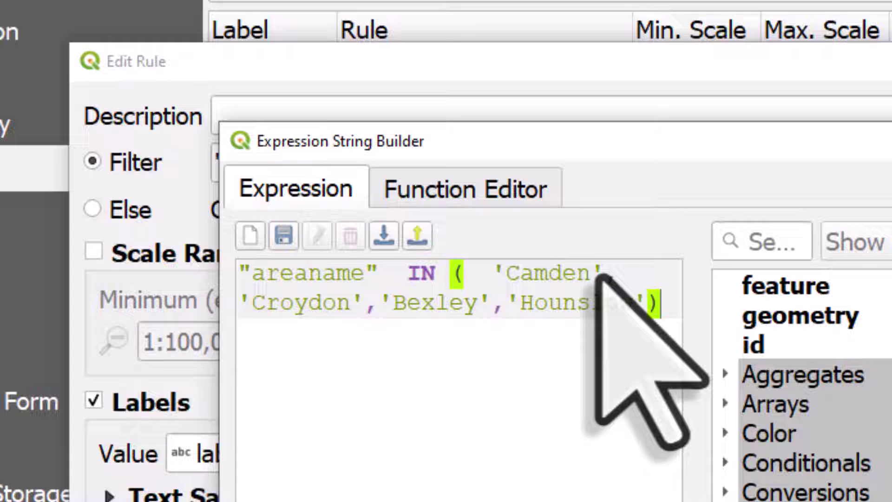
pyautogui.moveTo(393, 275); pyautogui.dragTo(240, 274)
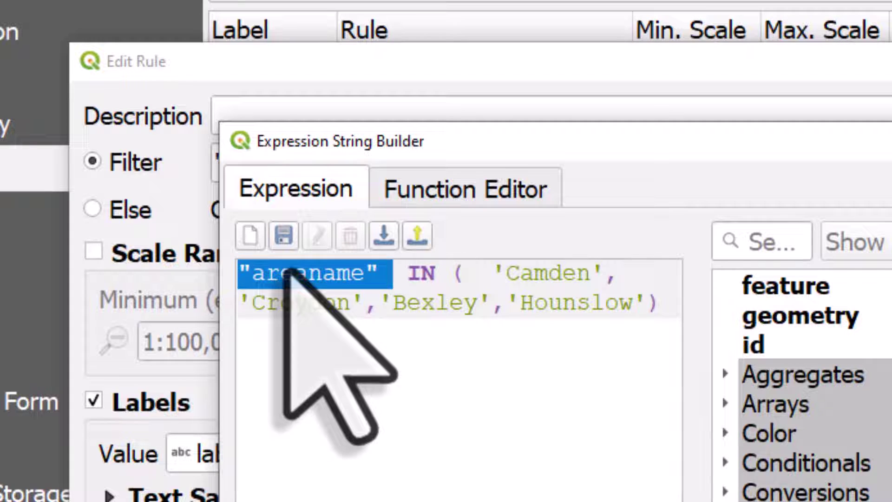
pyautogui.click(409, 272)
pyautogui.doubleClick(409, 272)
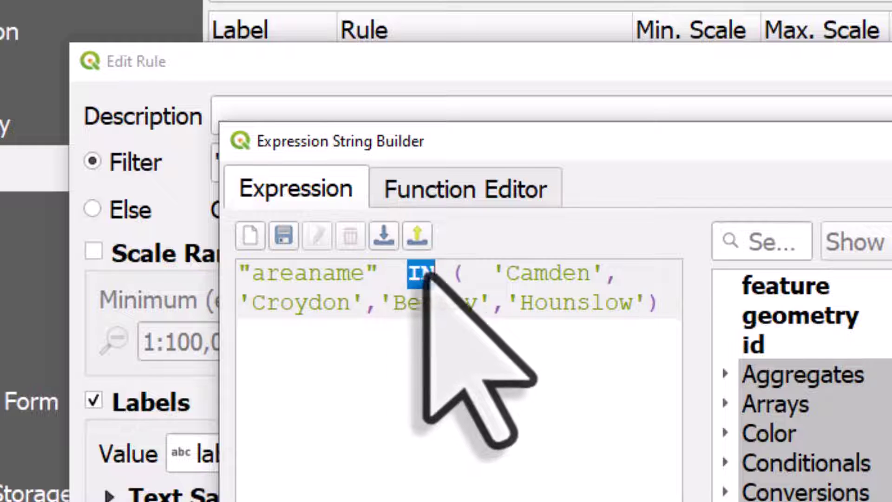
pyautogui.doubleClick(457, 273)
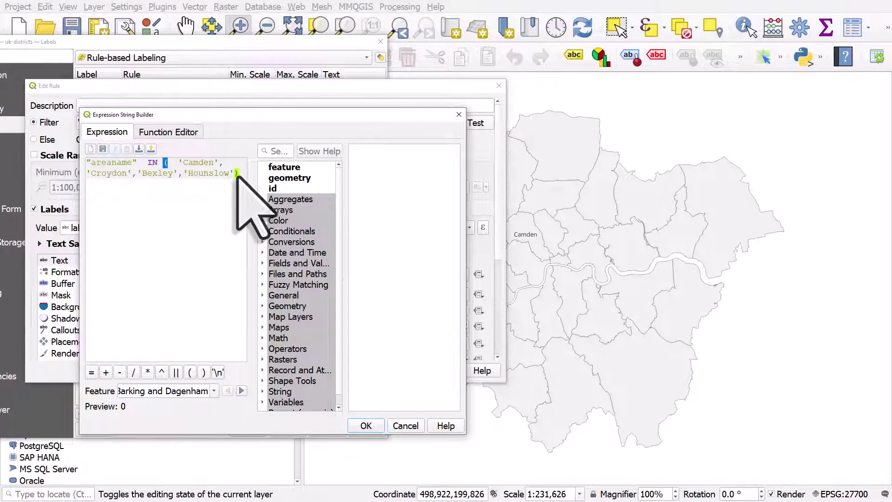
# Accept the four-borough IN filter, confirm the rule and apply it to the map.
pyautogui.click(365, 425)
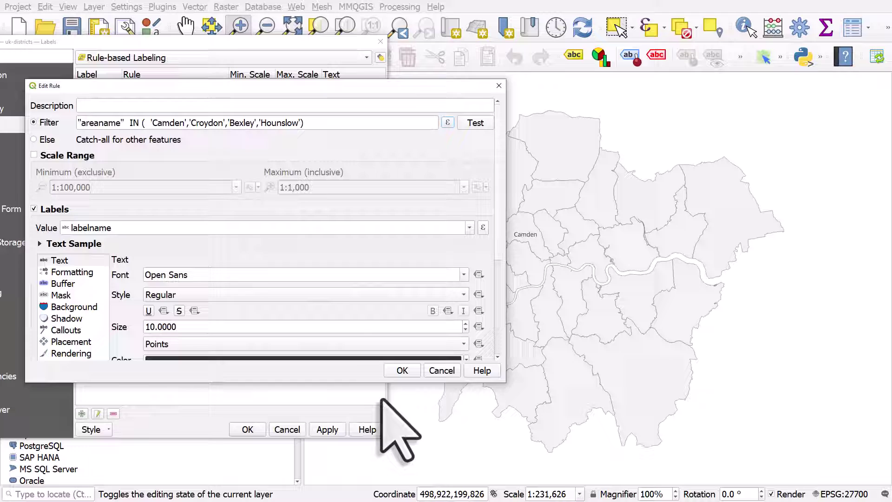
pyautogui.click(402, 371)
pyautogui.click(331, 429)
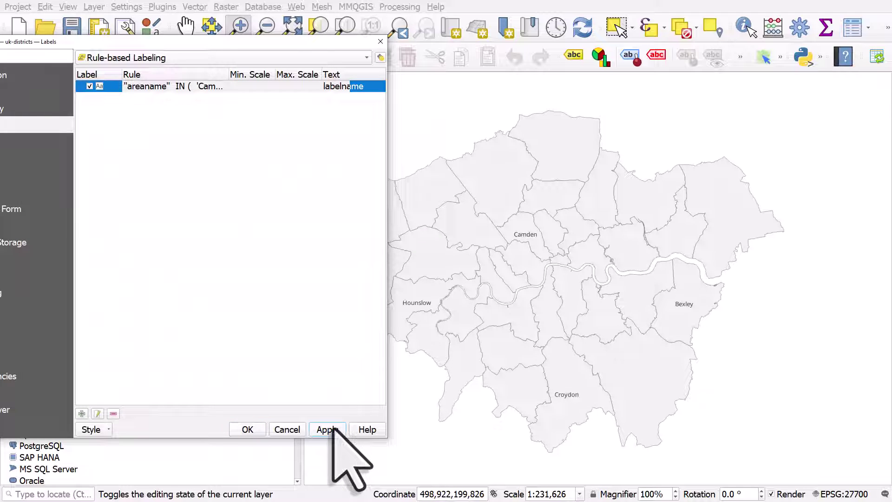